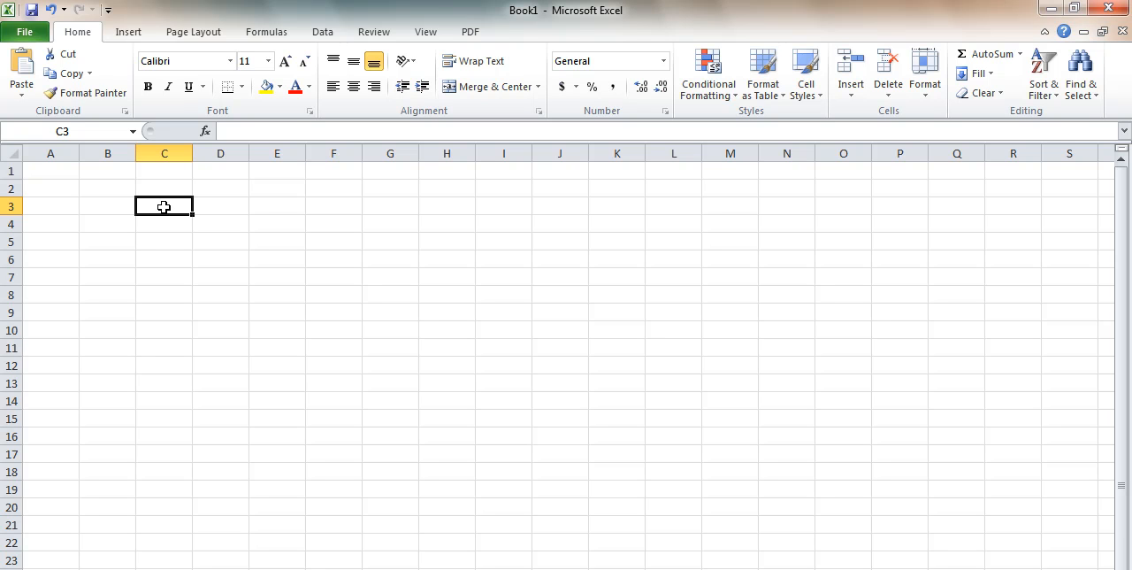
Enter the values 95, 1000, 58, 622, 34, 589 and 100 down cells C3 to C9
{"action": "type", "text": "95"}
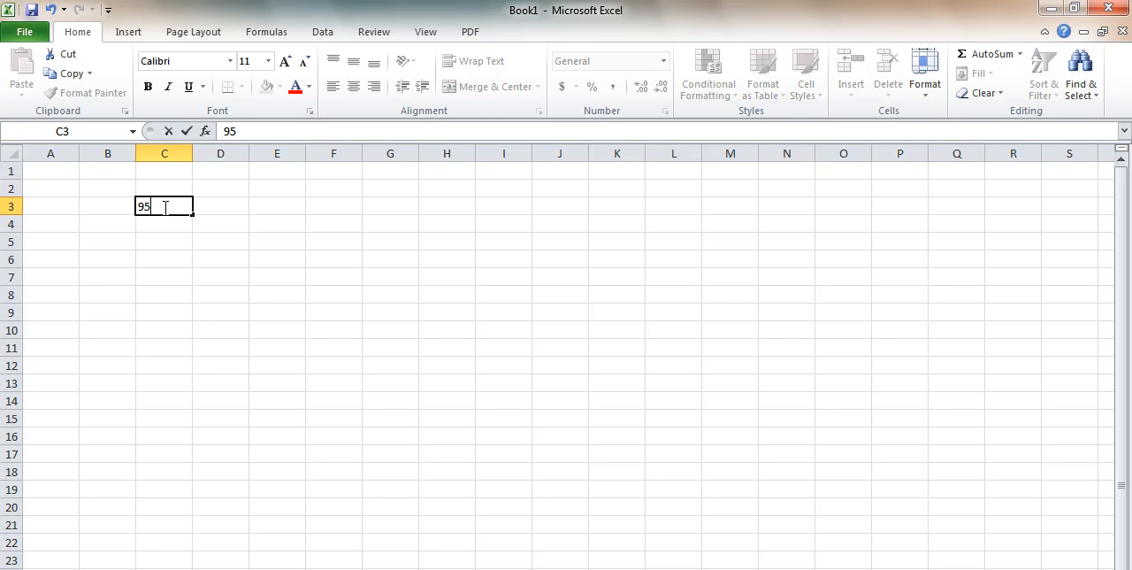
{"action": "key", "text": "Return"}
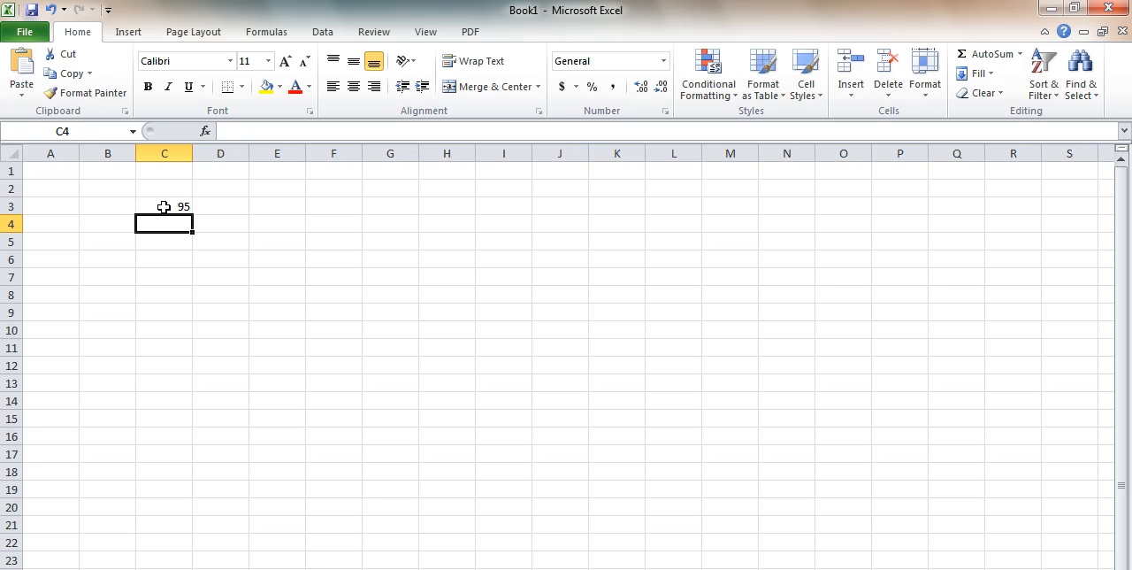
{"action": "type", "text": "100"}
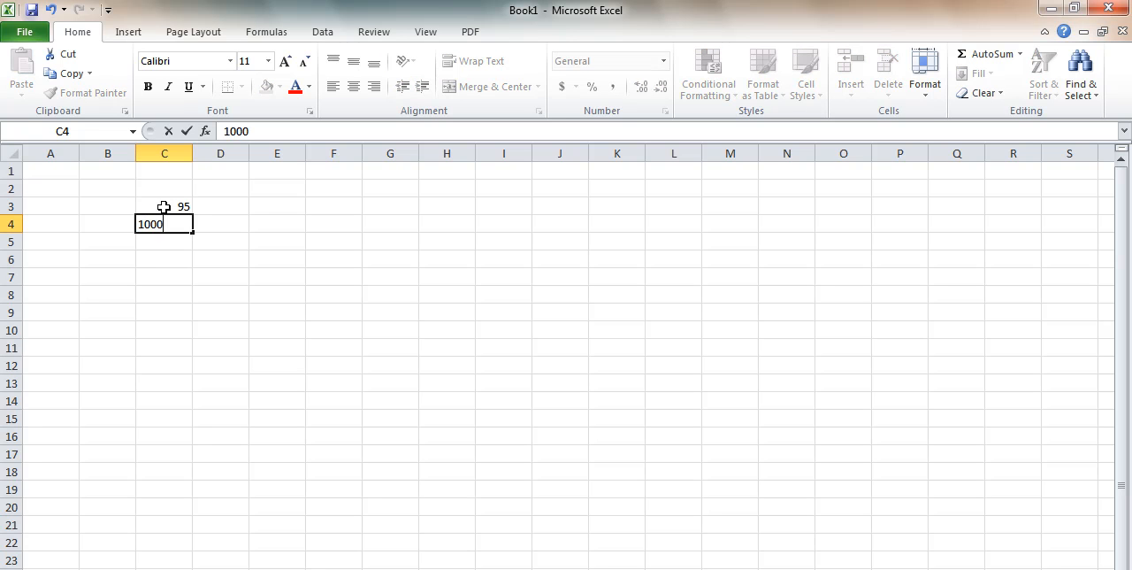
{"action": "type", "text": "0"}
{"action": "key", "text": "Return"}
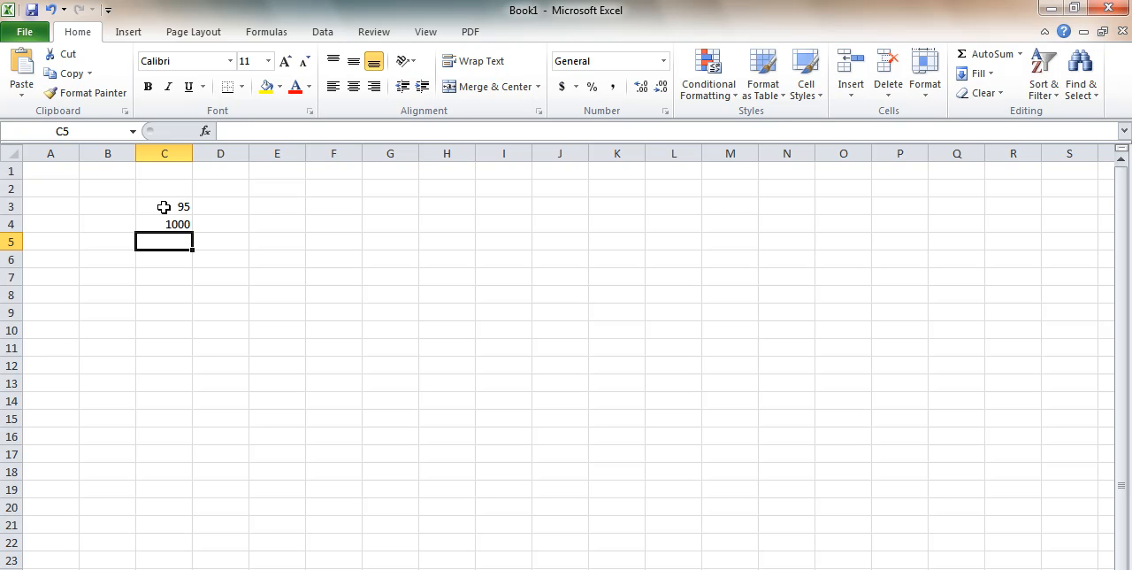
{"action": "type", "text": "58"}
{"action": "key", "text": "Return"}
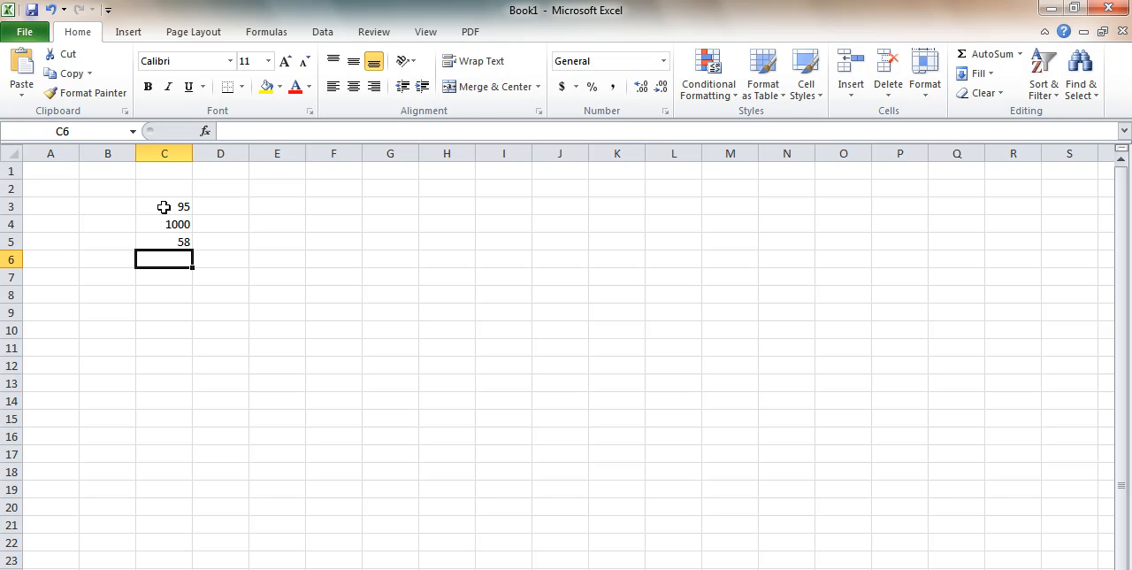
{"action": "type", "text": "622"}
{"action": "key", "text": "Return"}
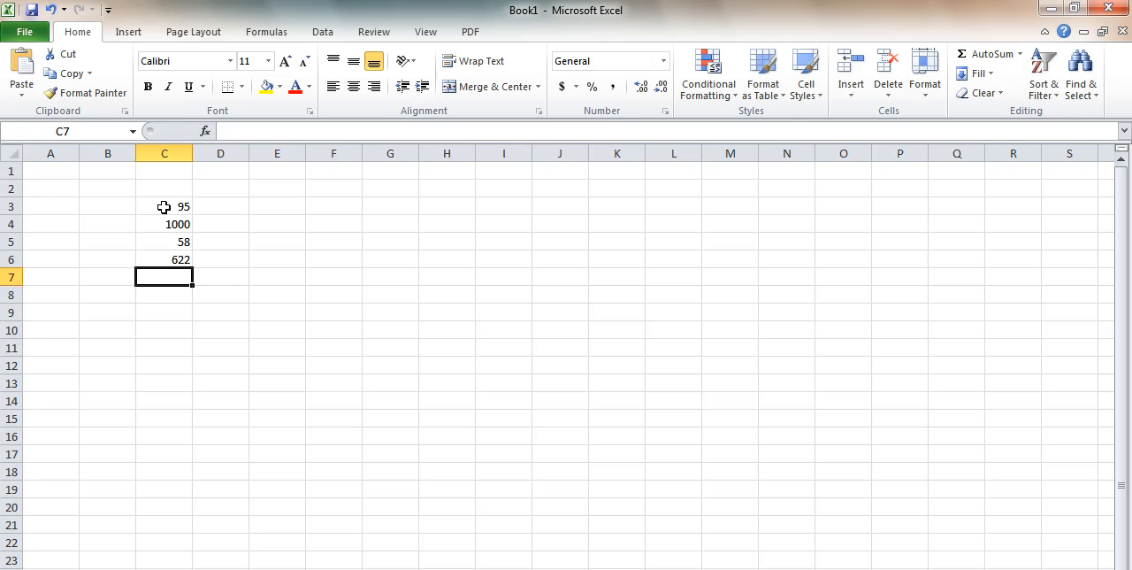
{"action": "type", "text": "34"}
{"action": "key", "text": "Return"}
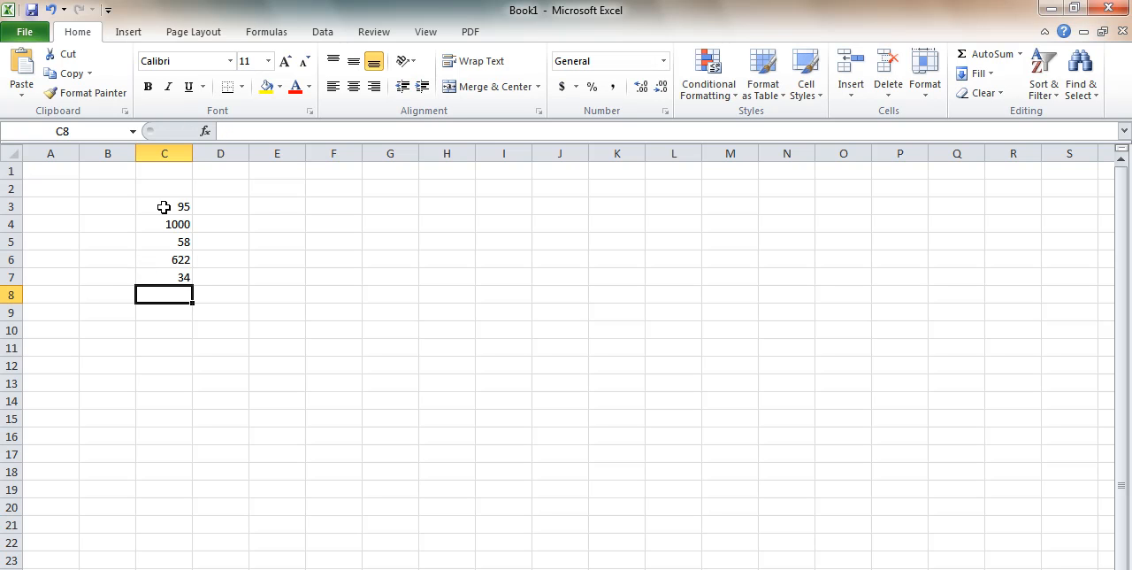
{"action": "type", "text": "589"}
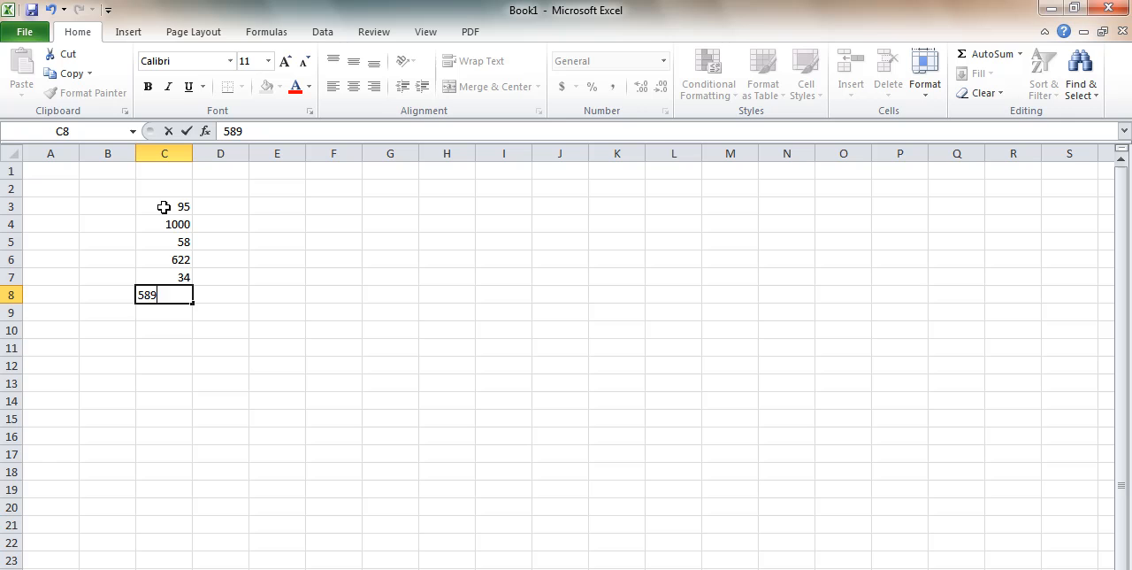
{"action": "key", "text": "Return"}
{"action": "type", "text": "100"}
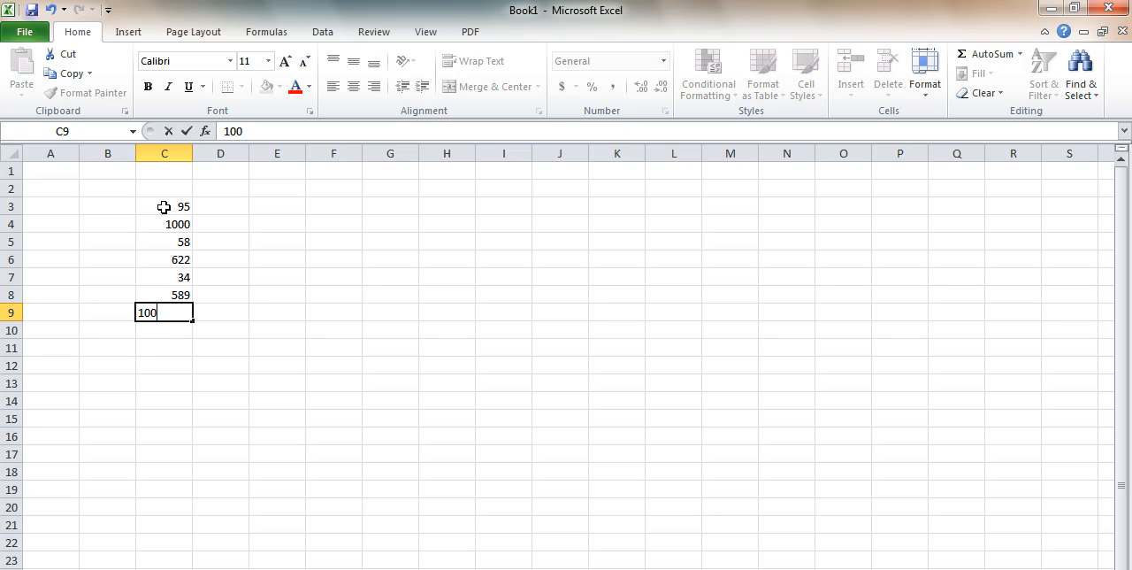
{"action": "key", "text": "Return"}
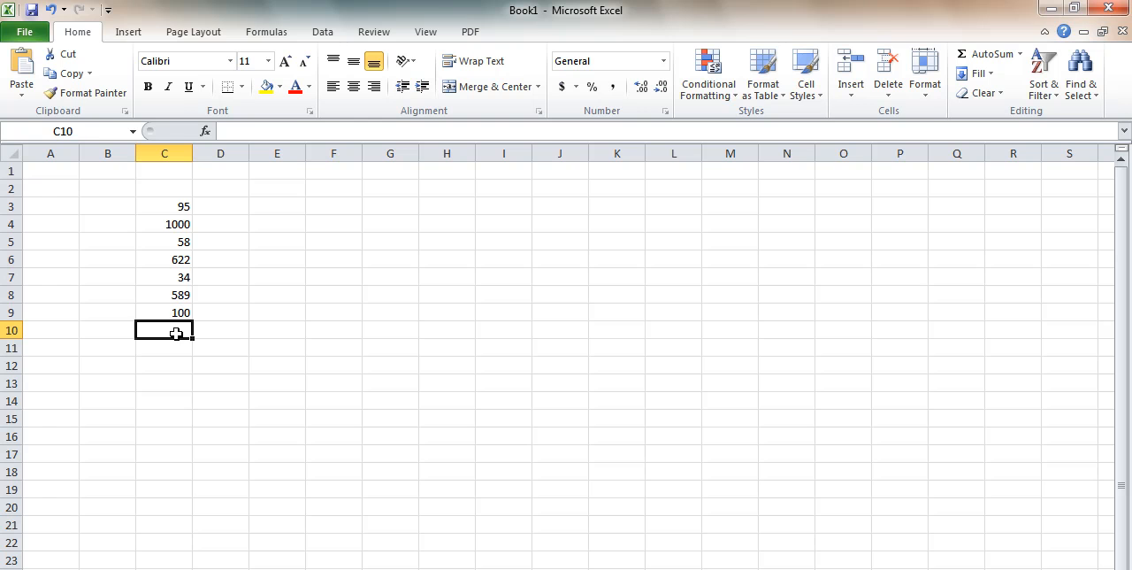
Label cell B10, beside the cell below the number column, as "Total"
{"action": "left_click", "coordinate": [111, 331]}
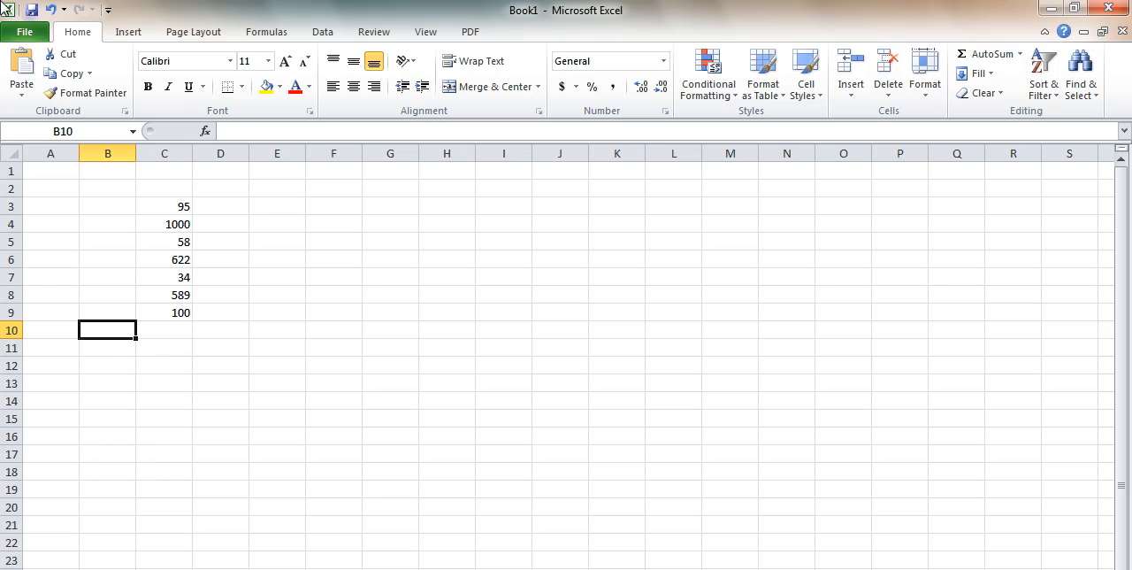
{"action": "type", "text": "Total"}
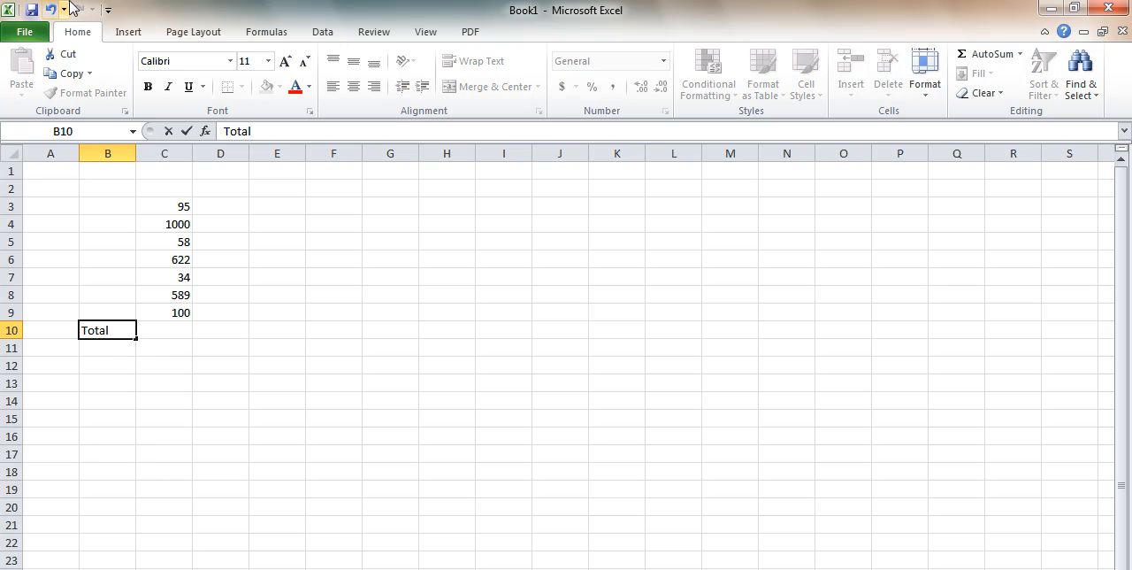
{"action": "left_click", "coordinate": [180, 326]}
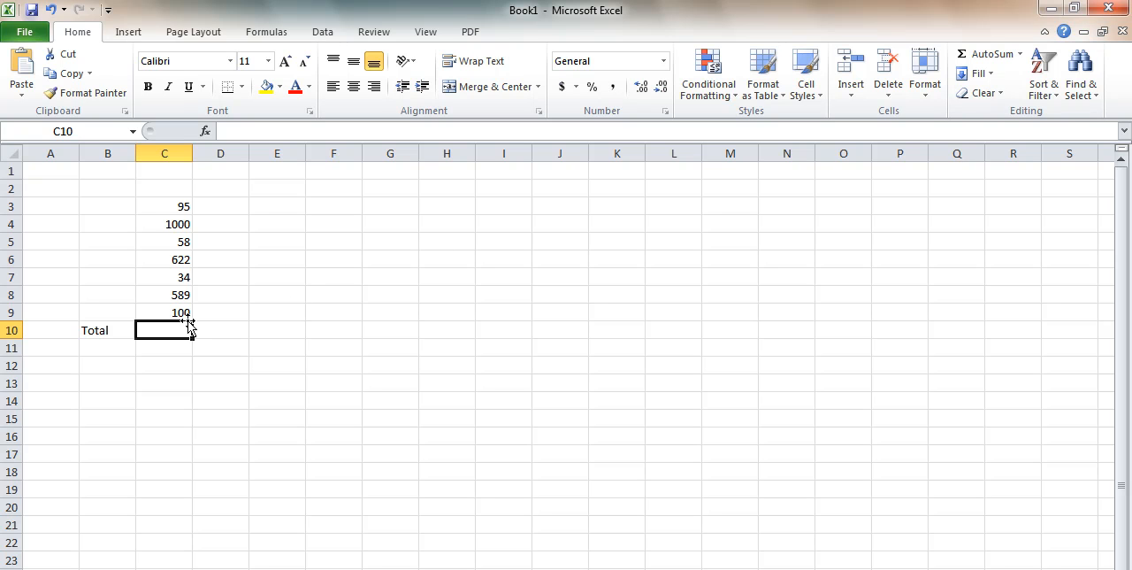
Enter the heading "Sales October 5th" in C2 above the numbers and widen column C to fit it
{"action": "left_click", "coordinate": [182, 188]}
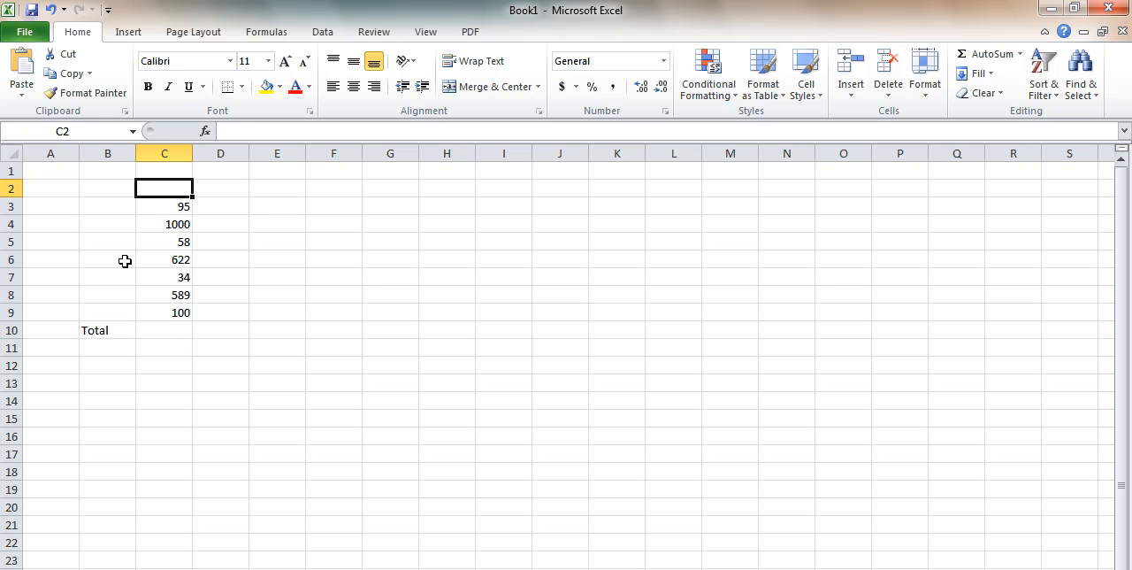
{"action": "type", "text": "Sales"}
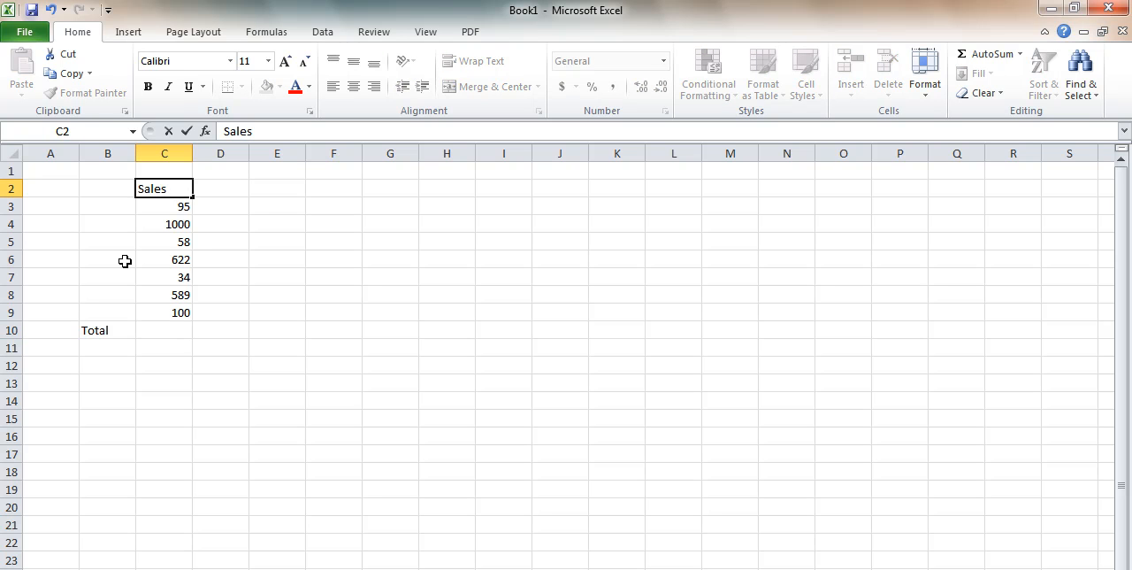
{"action": "left_click", "coordinate": [186, 255]}
{"action": "left_click", "coordinate": [181, 192]}
{"action": "double_click", "coordinate": [181, 192]}
{"action": "type", "text": "October"}
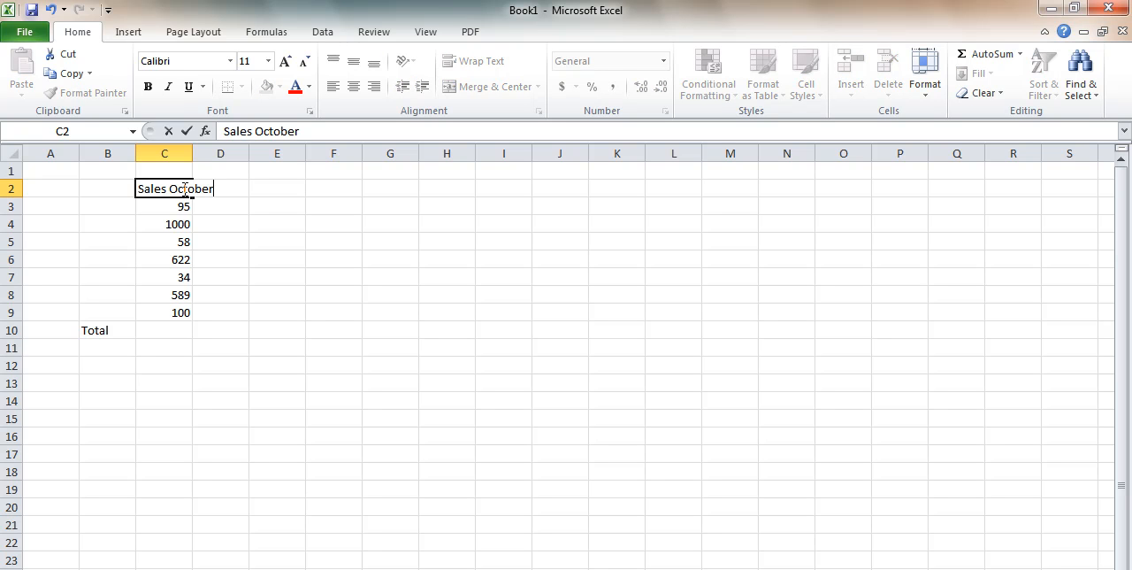
{"action": "type", "text": " 5th"}
{"action": "key", "text": "BackSpace"}
{"action": "type", "text": "h"}
{"action": "key", "text": "Return"}
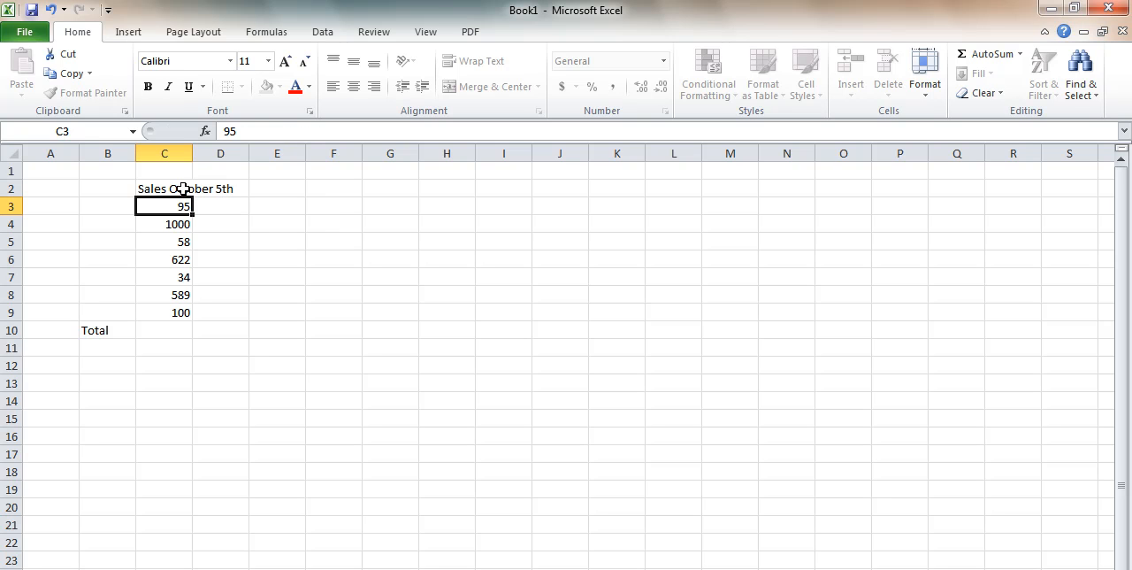
{"action": "left_click_drag", "start_coordinate": [193, 155], "coordinate": [247, 158]}
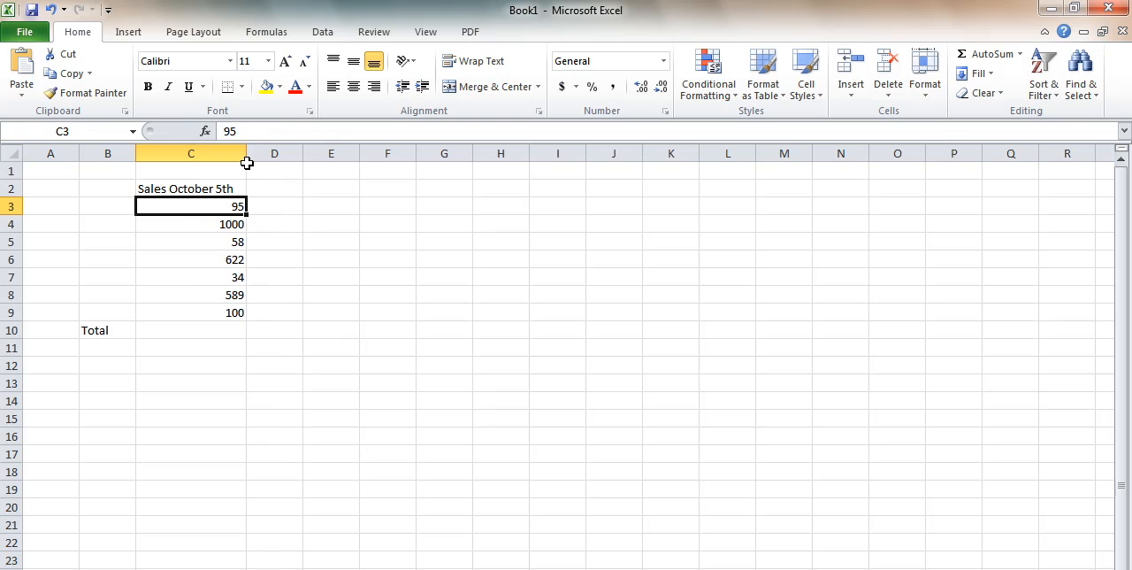
Total the sales values C3:C9 in cell C10 with AutoSum and inspect the resulting formula
{"action": "left_click", "coordinate": [222, 187]}
{"action": "left_click", "coordinate": [222, 203]}
{"action": "left_click", "coordinate": [228, 315]}
{"action": "left_click", "coordinate": [222, 331]}
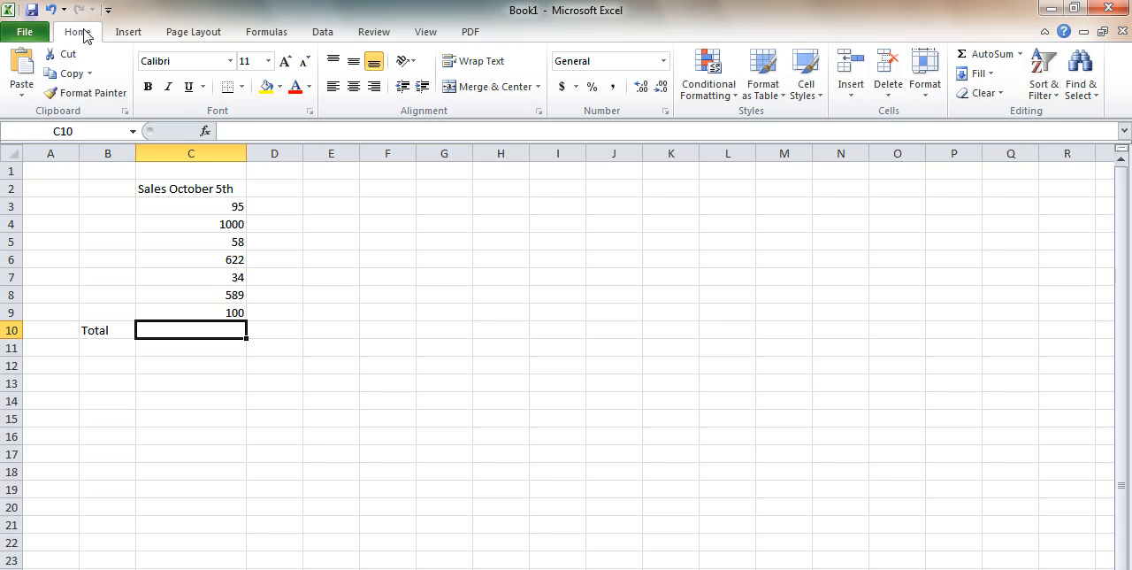
{"action": "left_click", "coordinate": [1003, 58]}
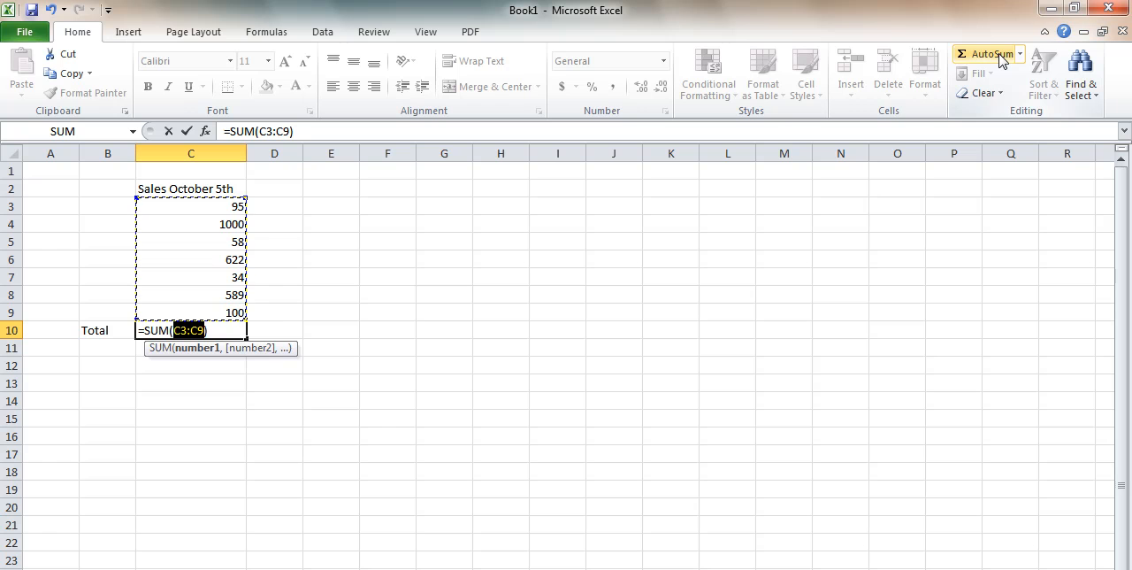
{"action": "key", "text": "Return"}
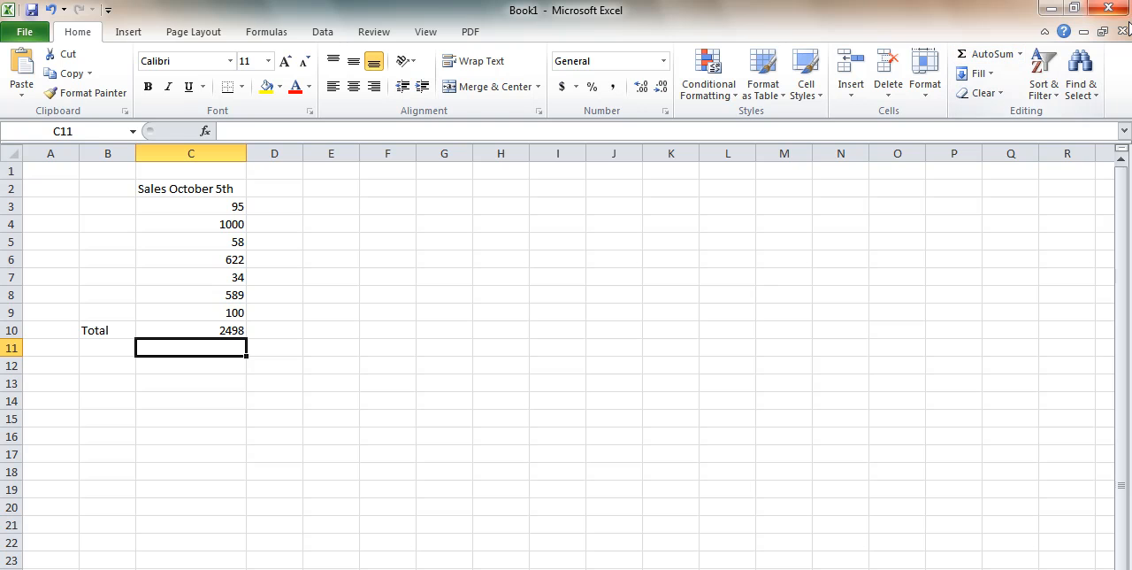
{"action": "left_click", "coordinate": [199, 335]}
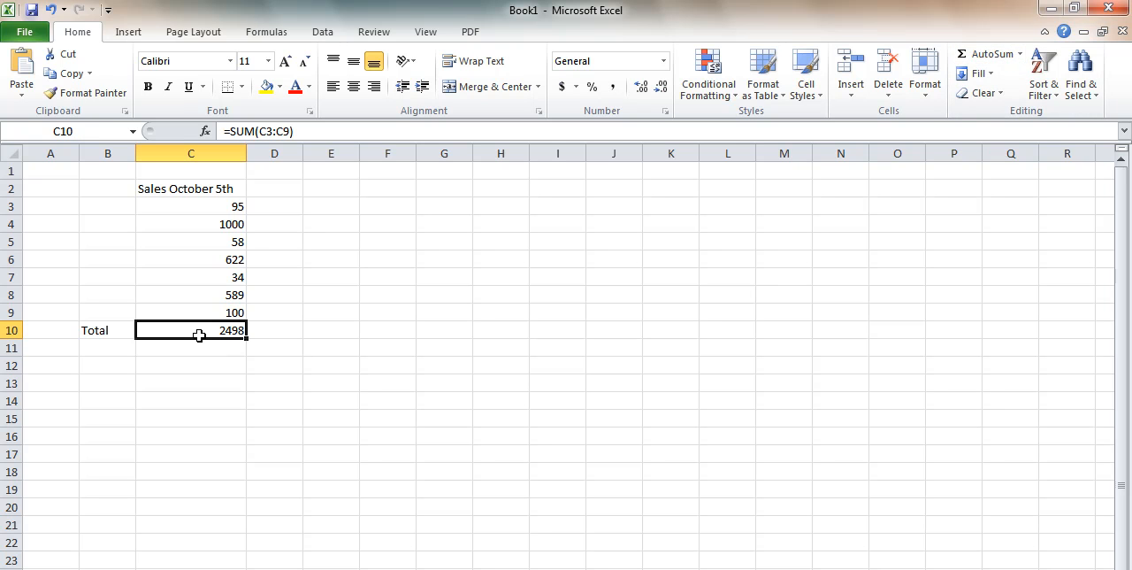
Change the sales value in C4 to 900 and check the total in C10
{"action": "left_click", "coordinate": [204, 225]}
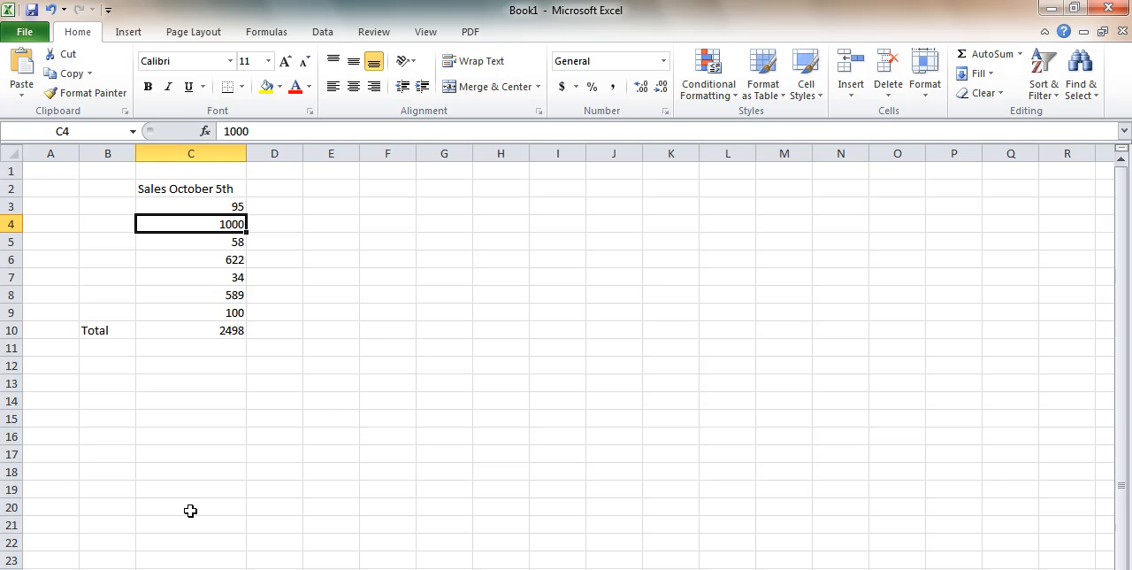
{"action": "type", "text": "900"}
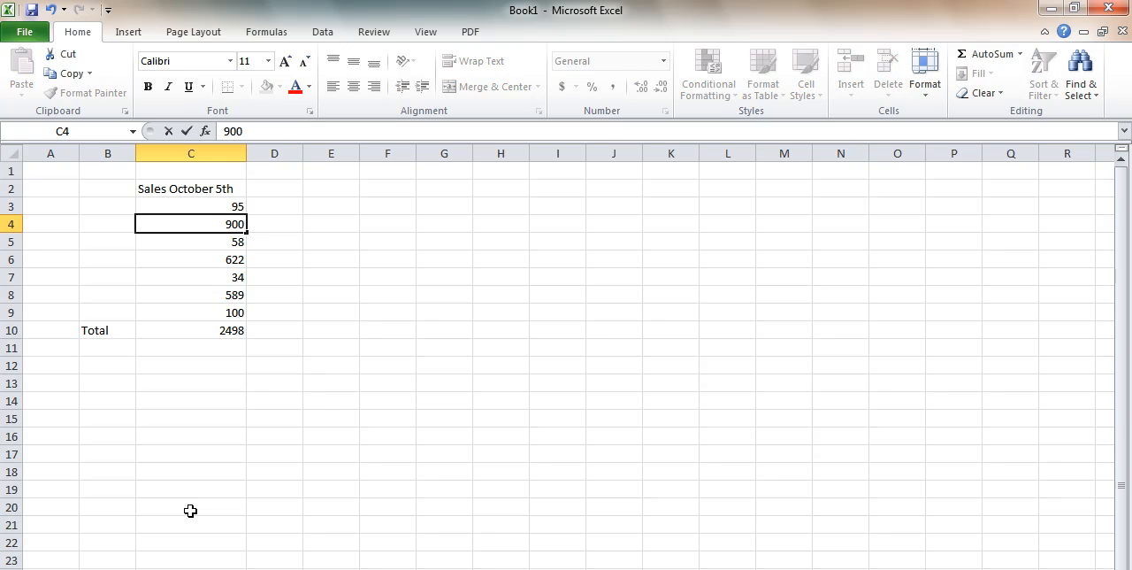
{"action": "key", "text": "Return"}
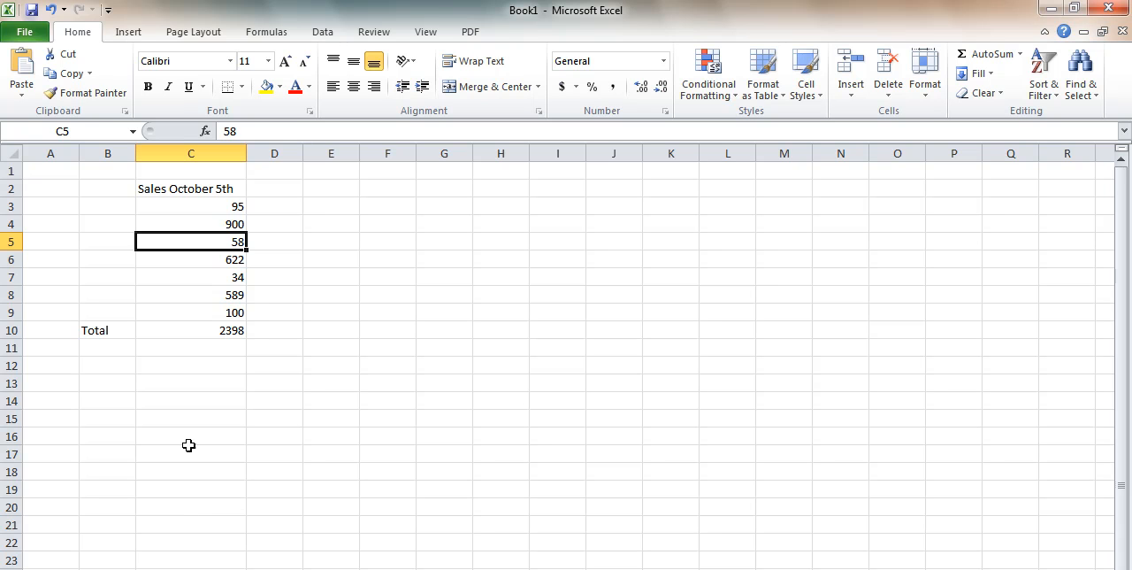
{"action": "left_click", "coordinate": [223, 330]}
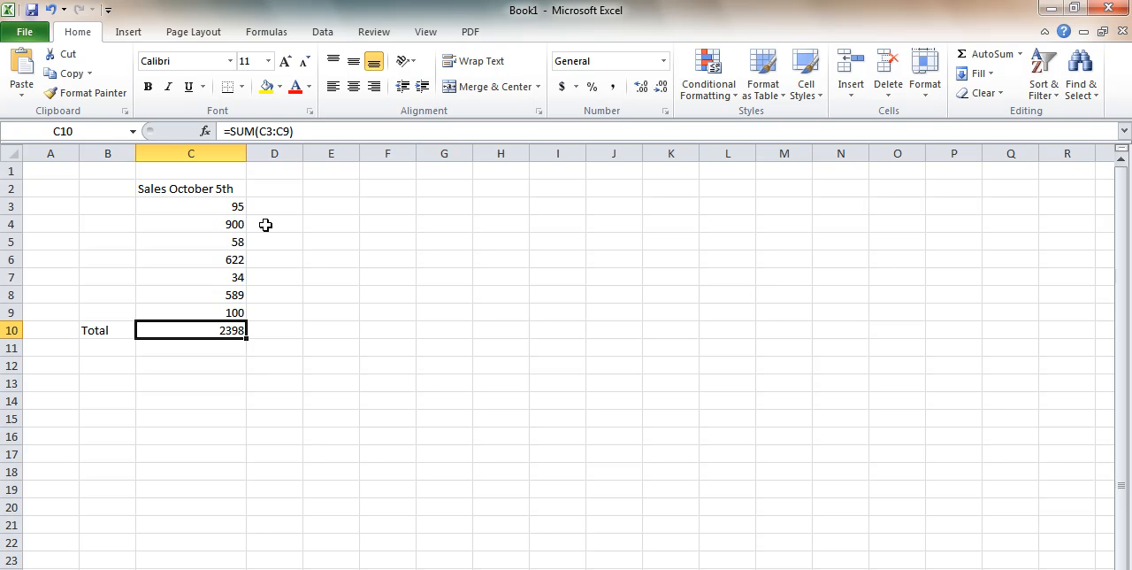
Change the sales value in C7 to 50 and check the total in C10 again
{"action": "left_click", "coordinate": [228, 281]}
{"action": "left_click", "coordinate": [256, 132]}
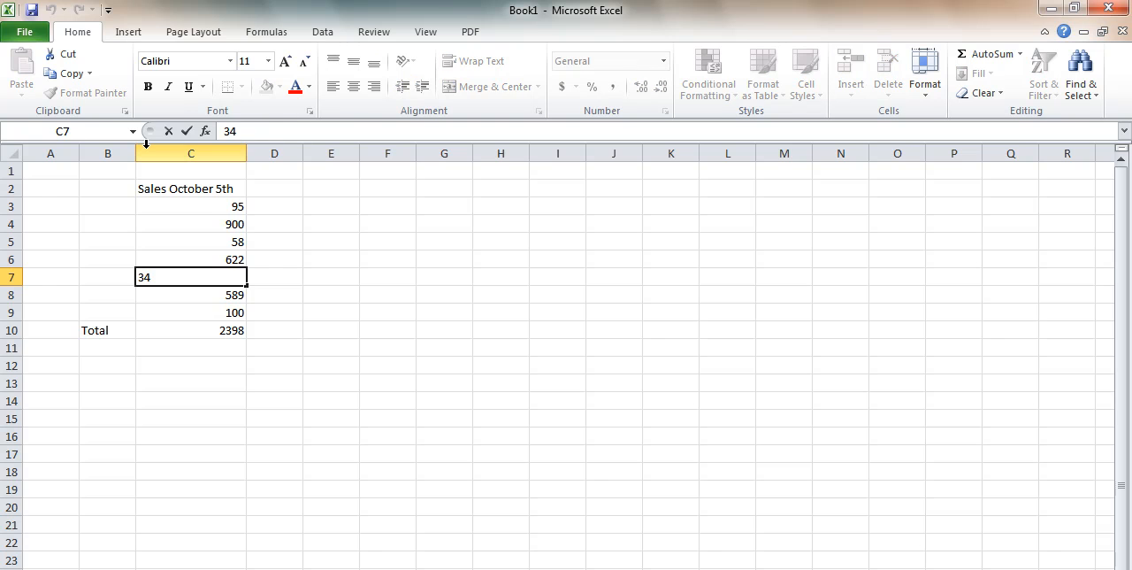
{"action": "key", "text": "BackSpace"}
{"action": "key", "text": "BackSpace"}
{"action": "type", "text": "50"}
{"action": "key", "text": "Return"}
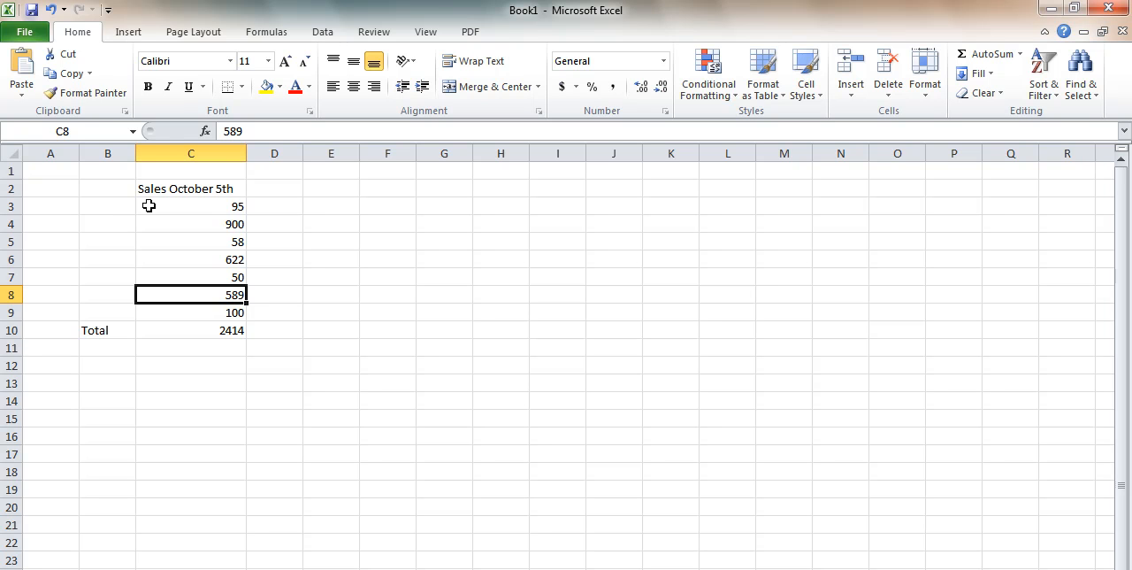
{"action": "left_click", "coordinate": [216, 331]}
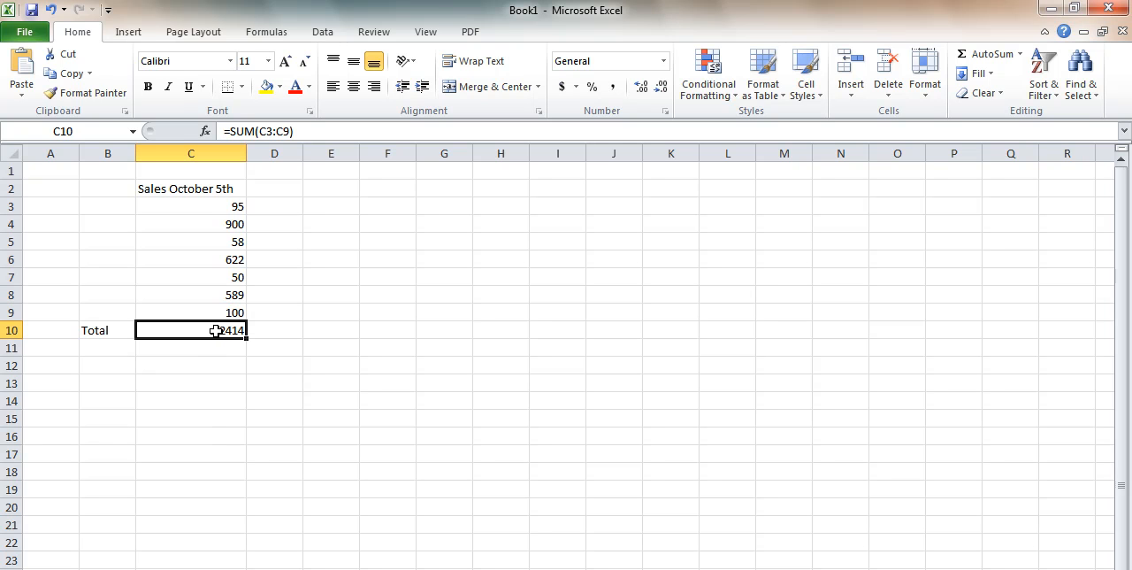